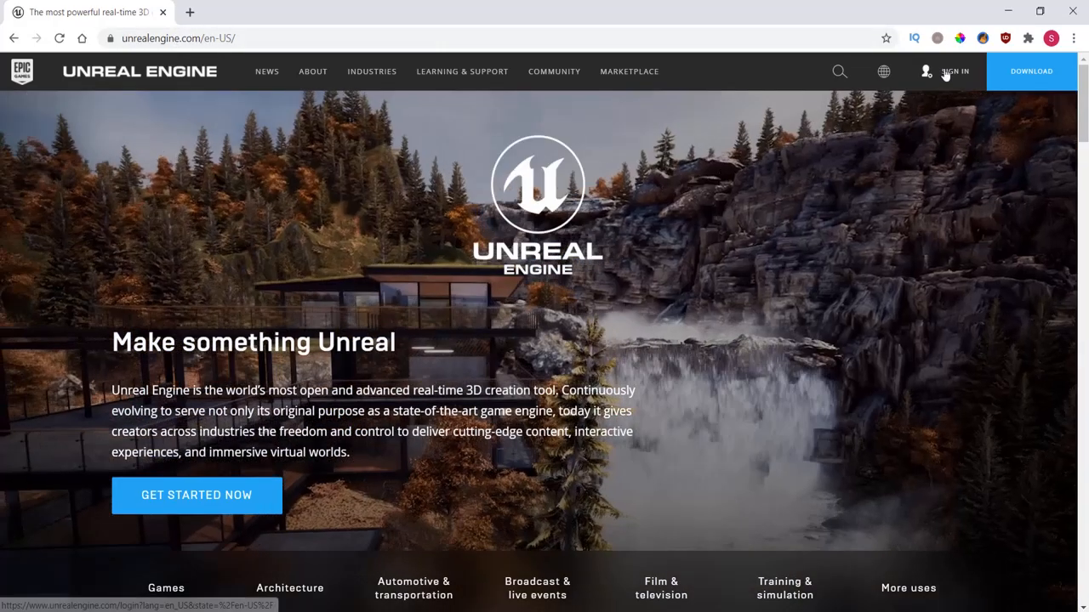
Step: Open the Epic Games account registration from the sign-in page and choose to sign up with email
click(946, 75)
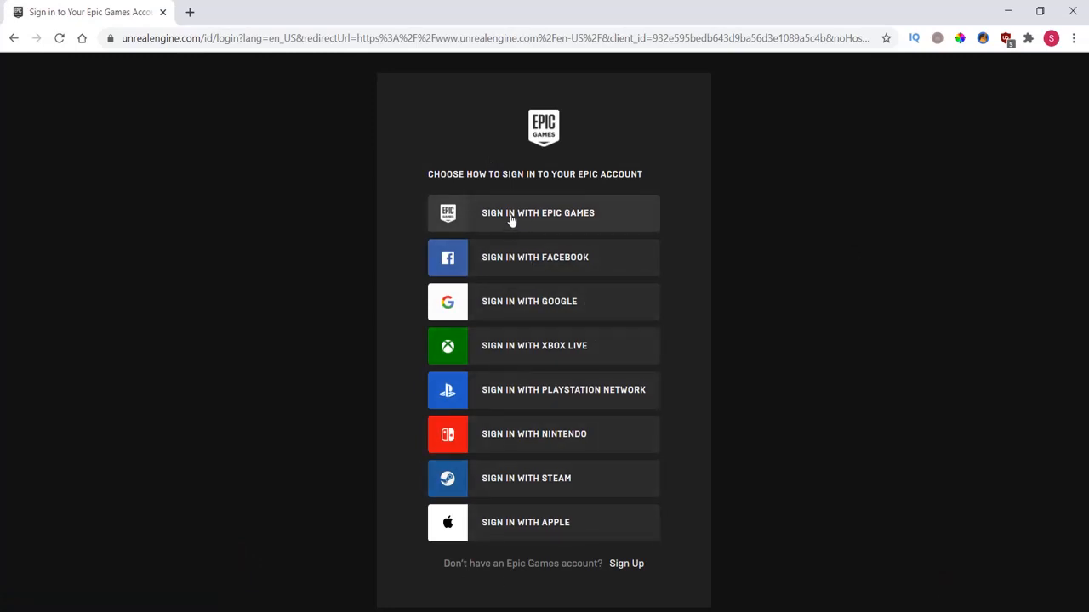
click(632, 568)
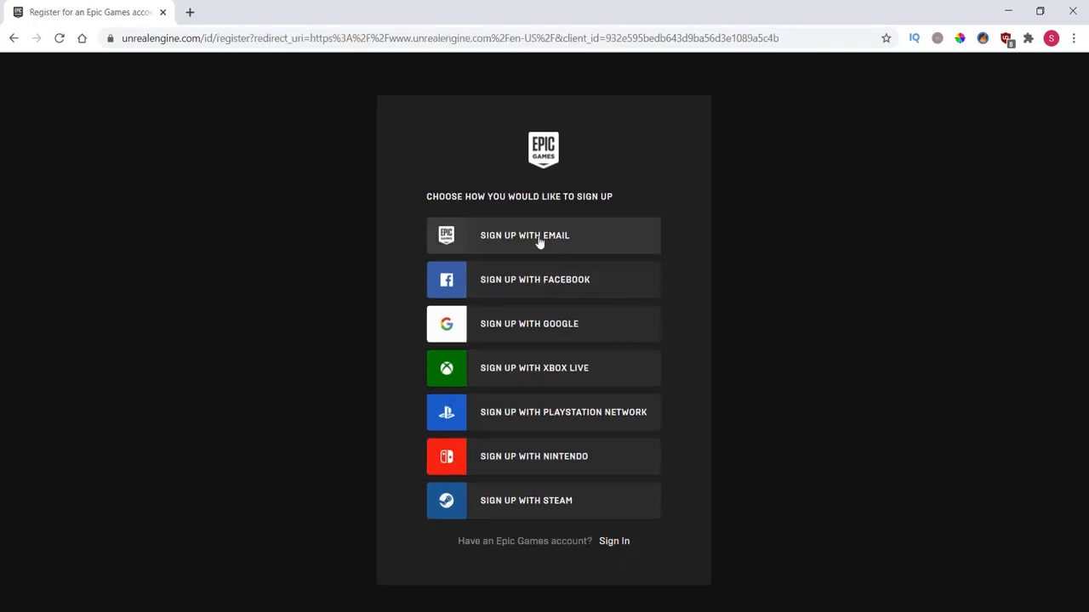
click(538, 242)
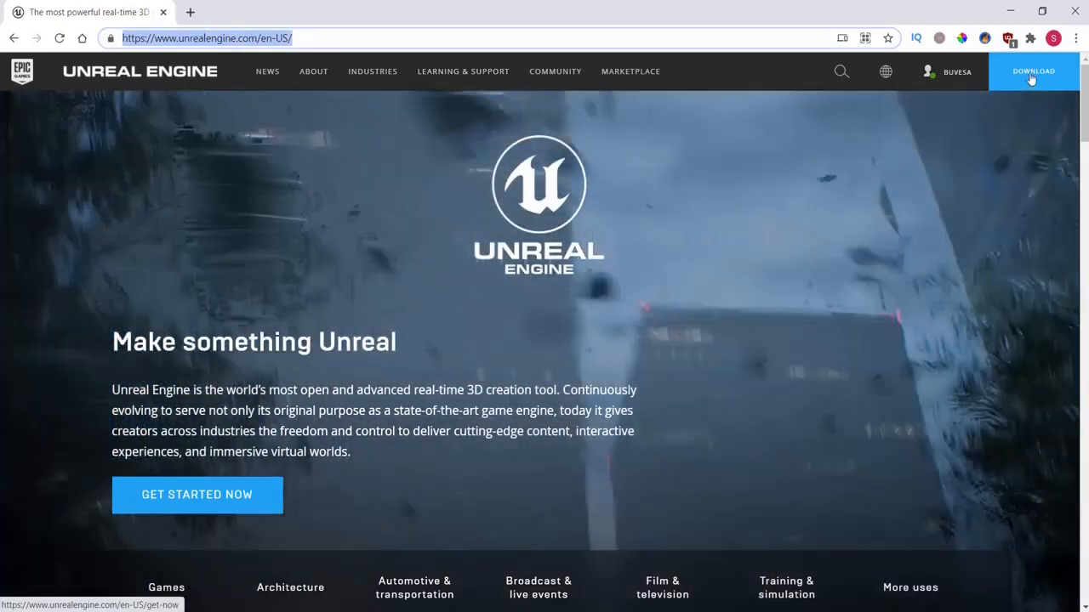
Step: Review the licensing options on the Unreal Engine download page and download the installer under the Publishing License
click(1031, 77)
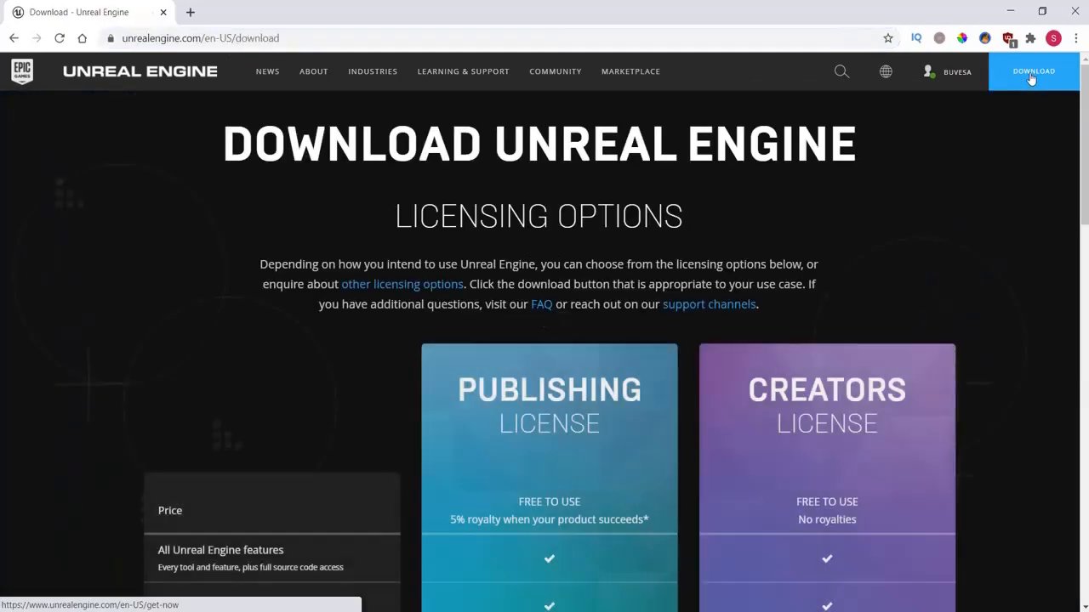
mouse_move(567, 313)
scroll(553, 341, down, 1)
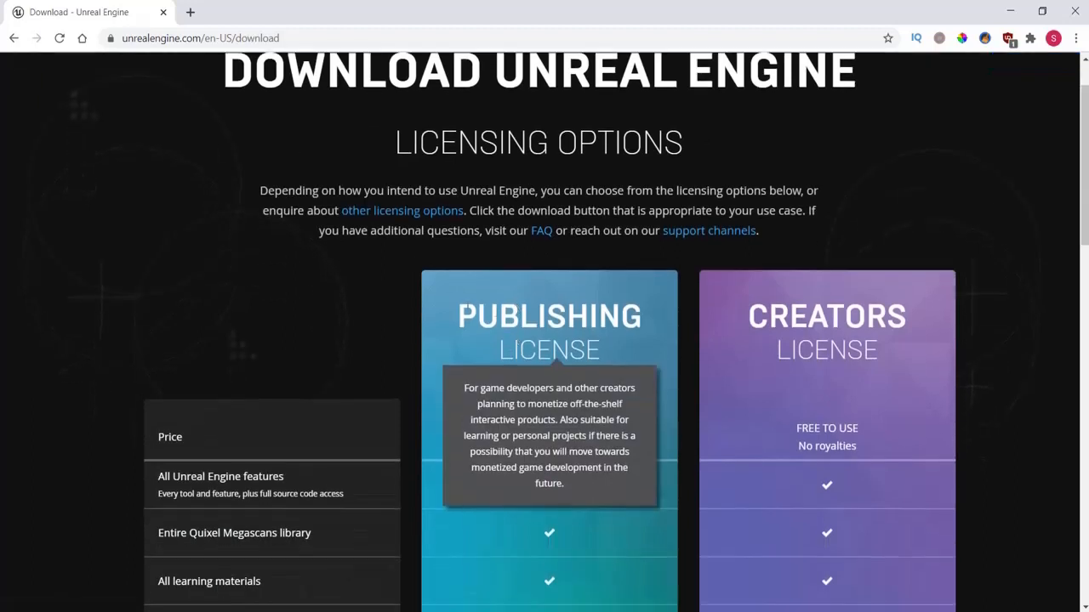
drag(457, 315, 641, 317)
click(596, 314)
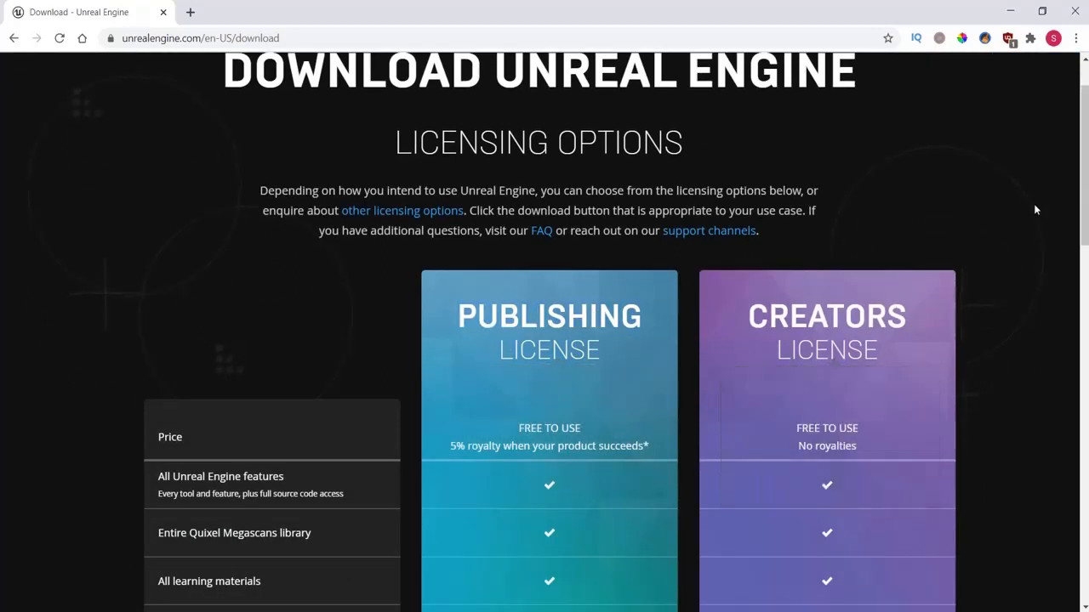
drag(1085, 176, 1076, 329)
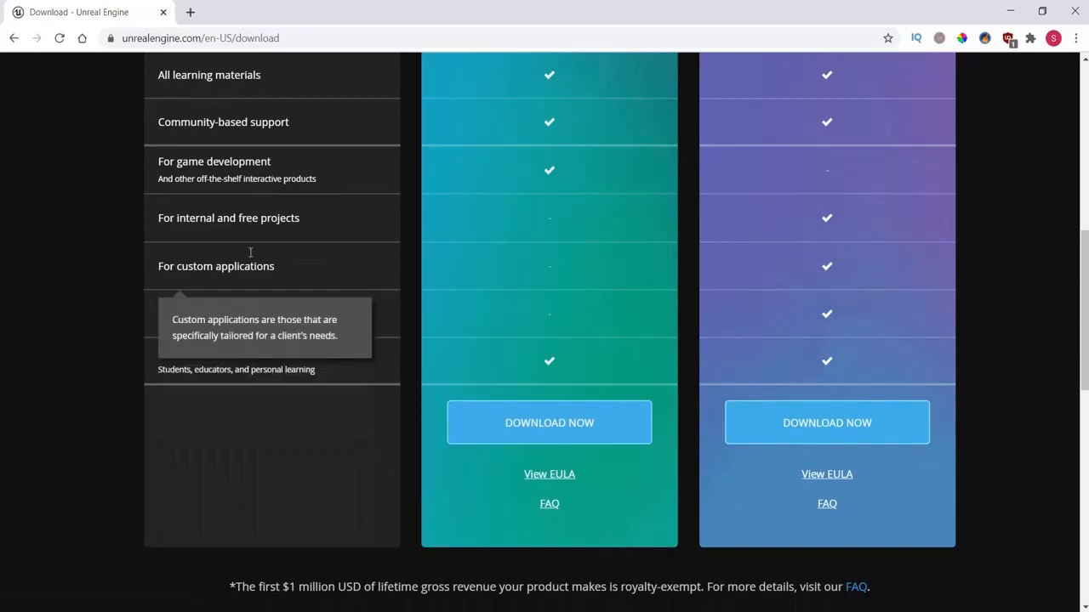
mouse_move(214, 154)
drag(160, 161, 318, 180)
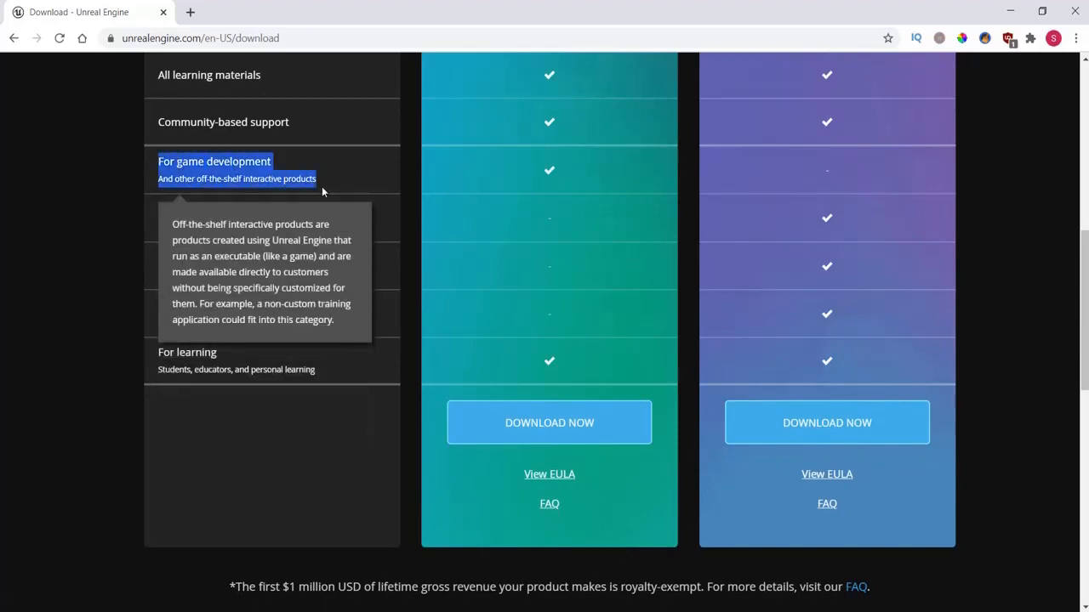
click(320, 181)
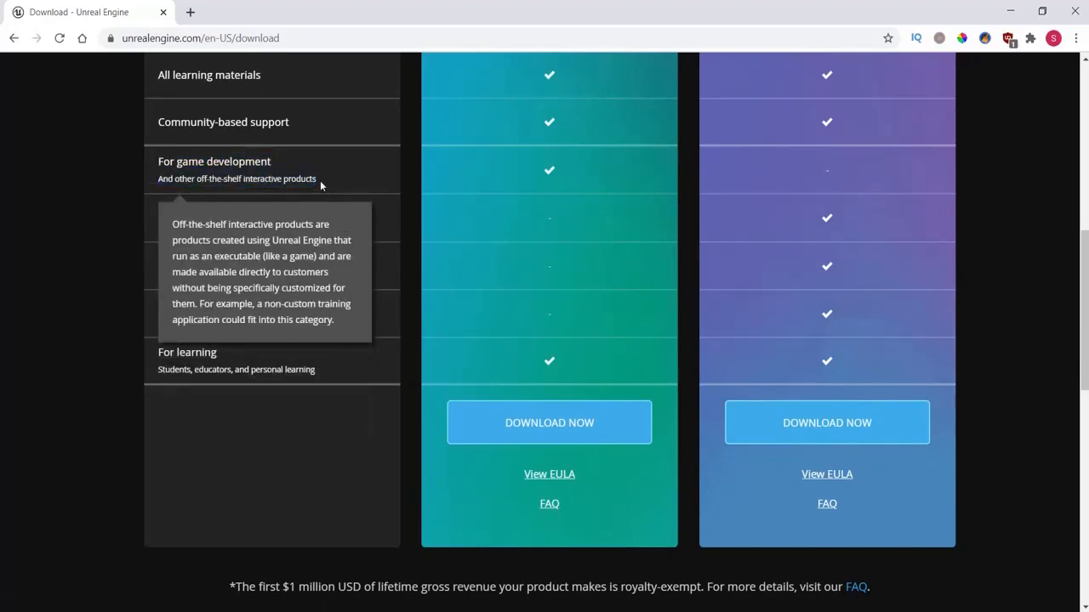
click(553, 427)
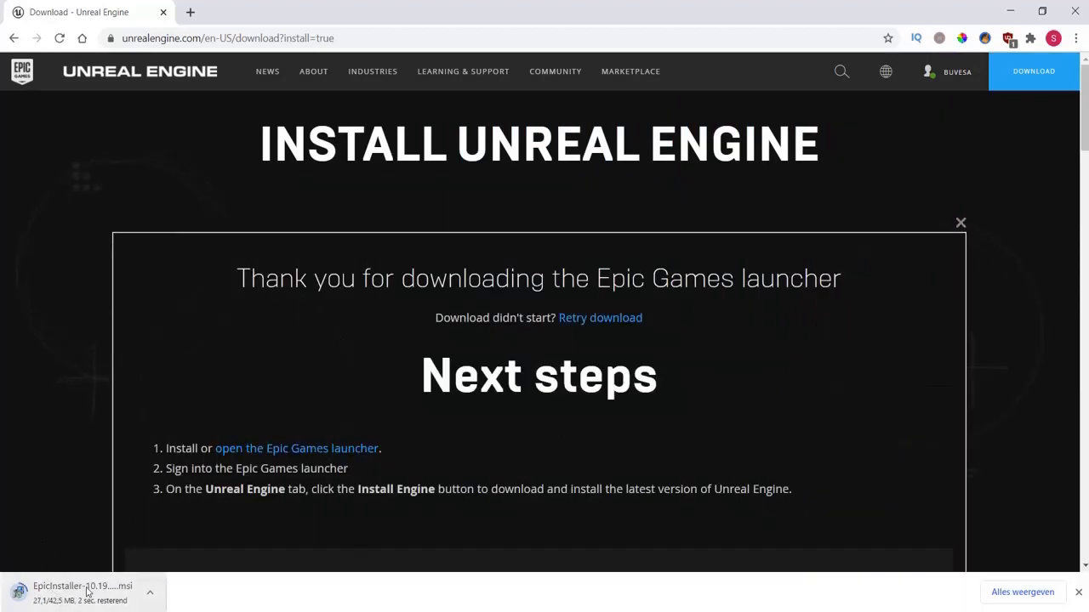
Step: Read the next steps for the launcher, run the downloaded EpicInstaller file and install the Epic Games Launcher to E:\Epic Games\
scroll(421, 357, down, 3)
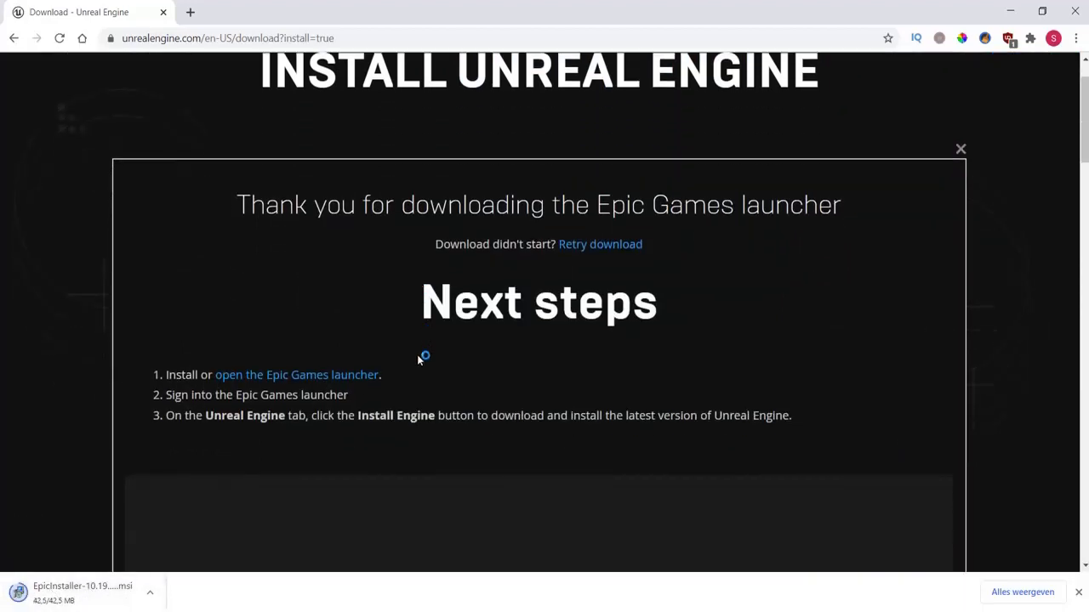
drag(161, 226, 378, 230)
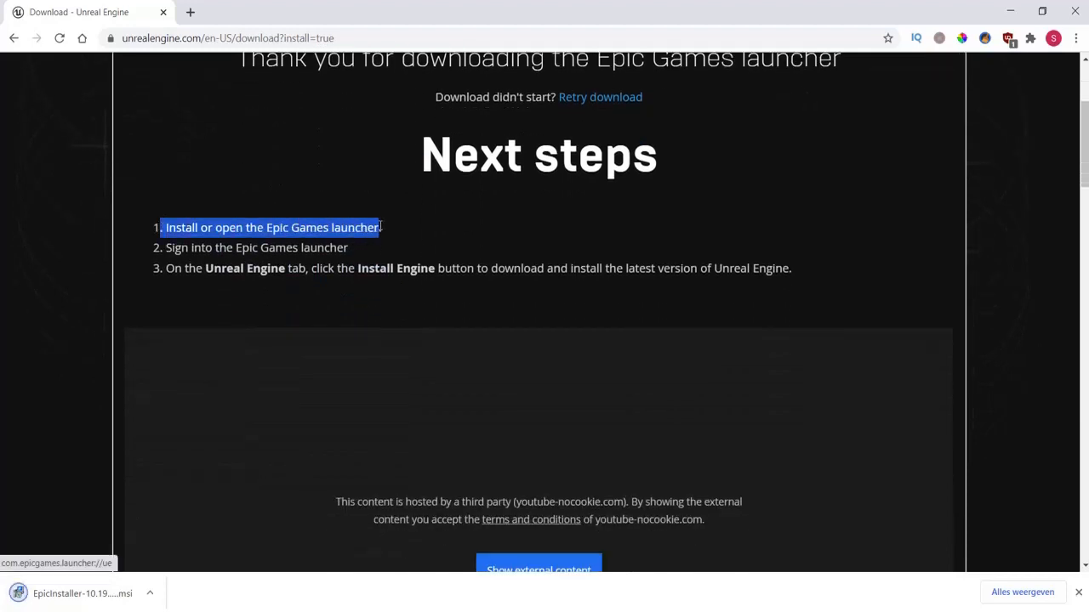
drag(159, 250, 355, 248)
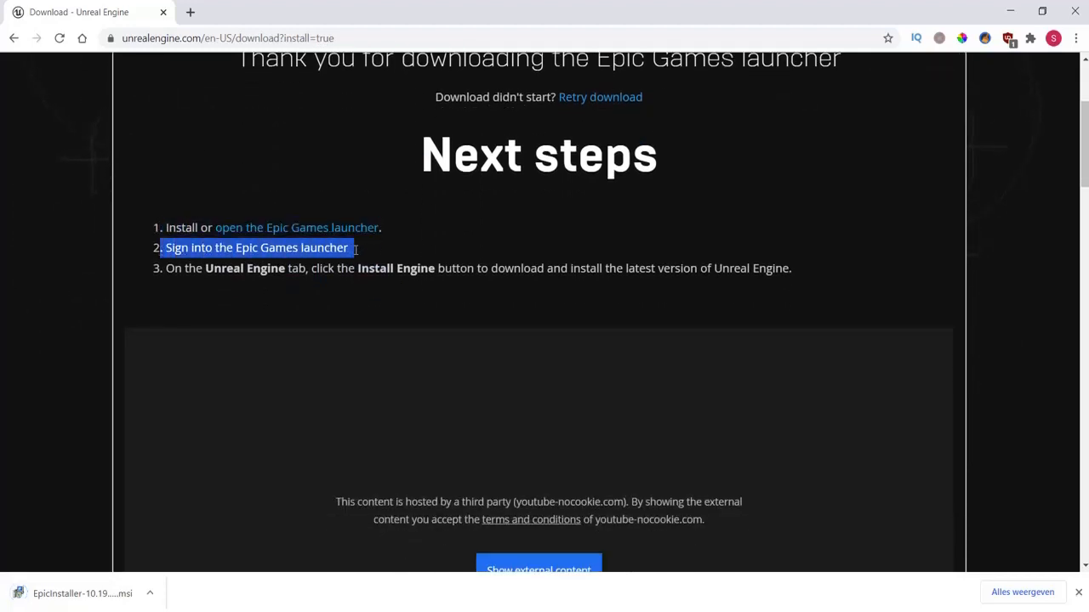
drag(164, 268, 460, 268)
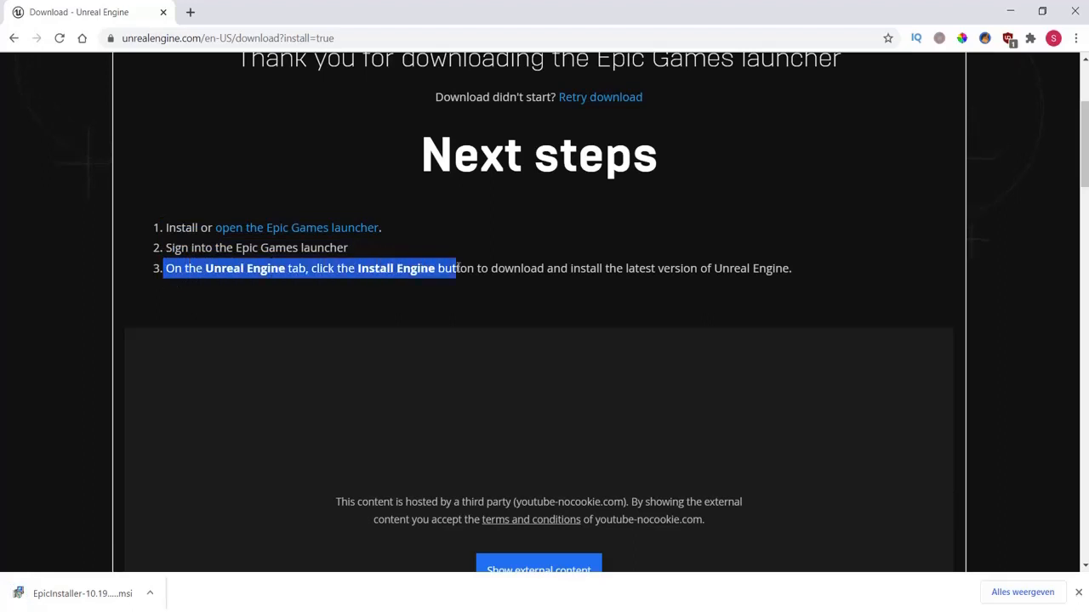
click(669, 260)
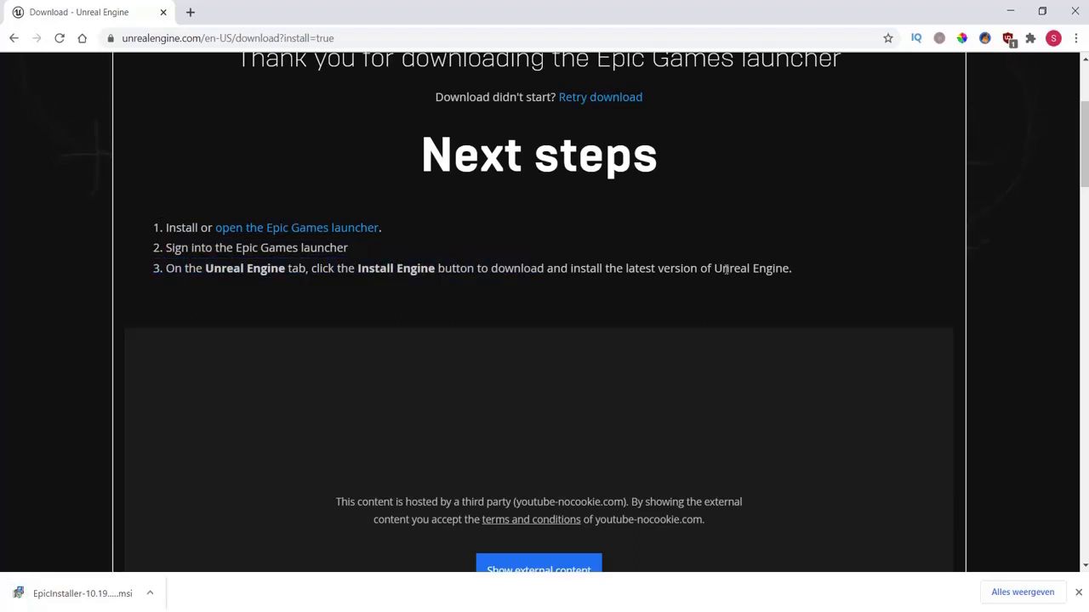
click(94, 595)
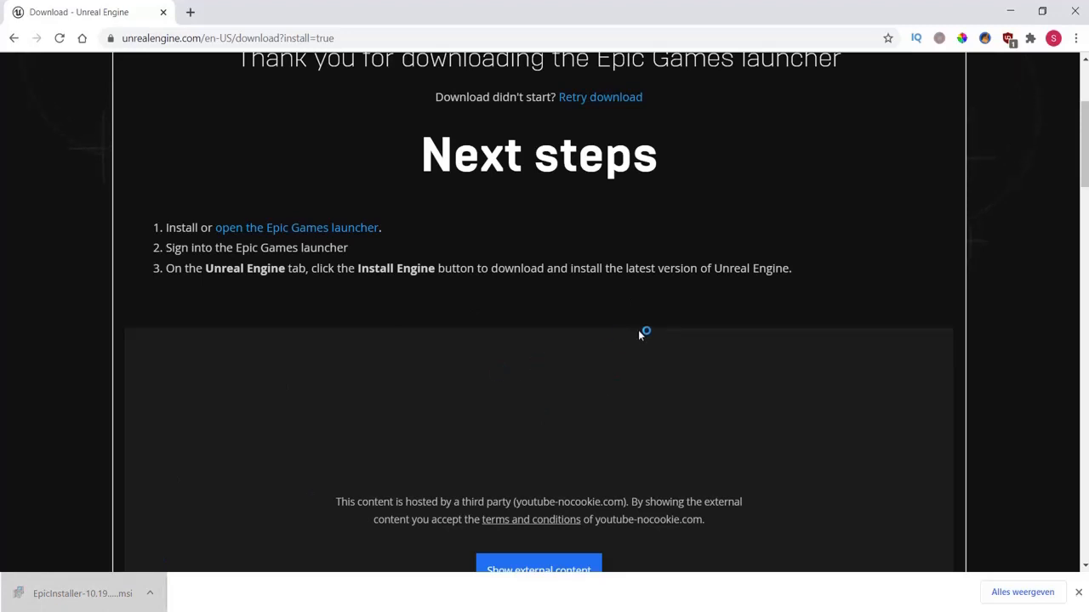
click(1080, 593)
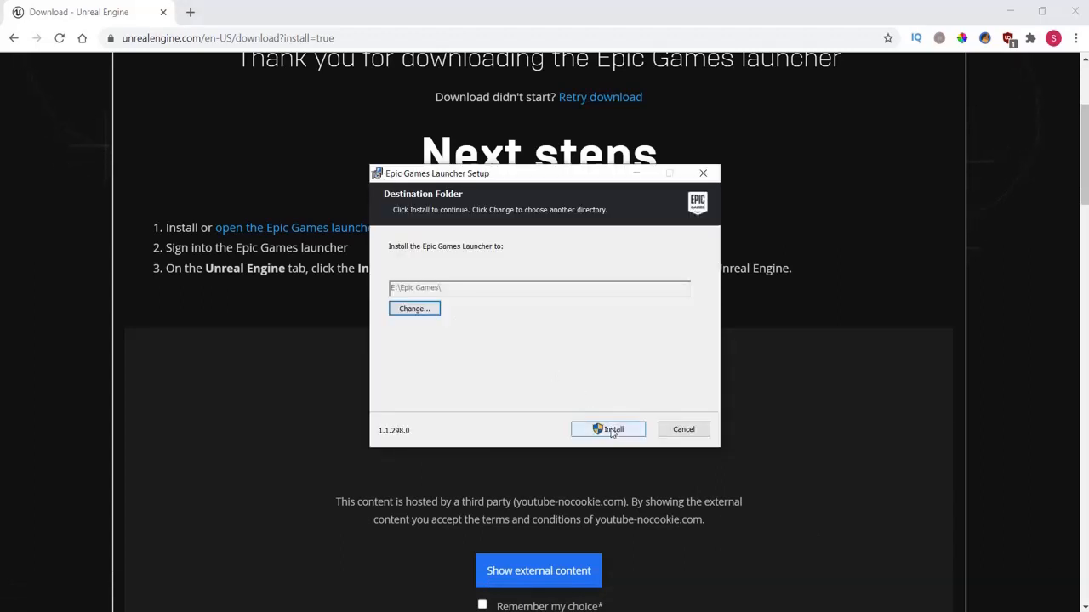
click(611, 431)
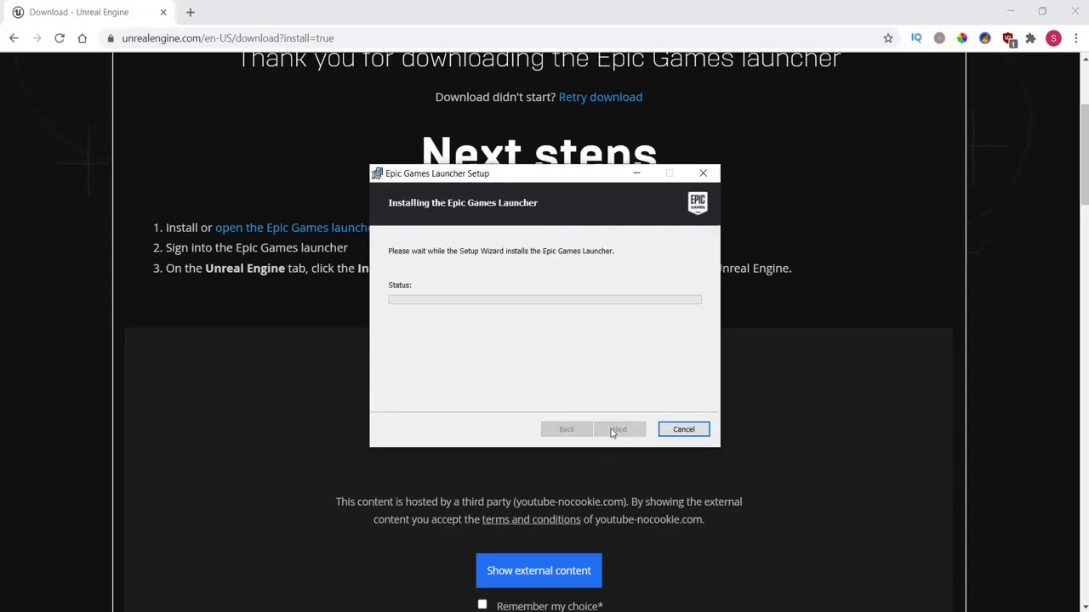
click(522, 398)
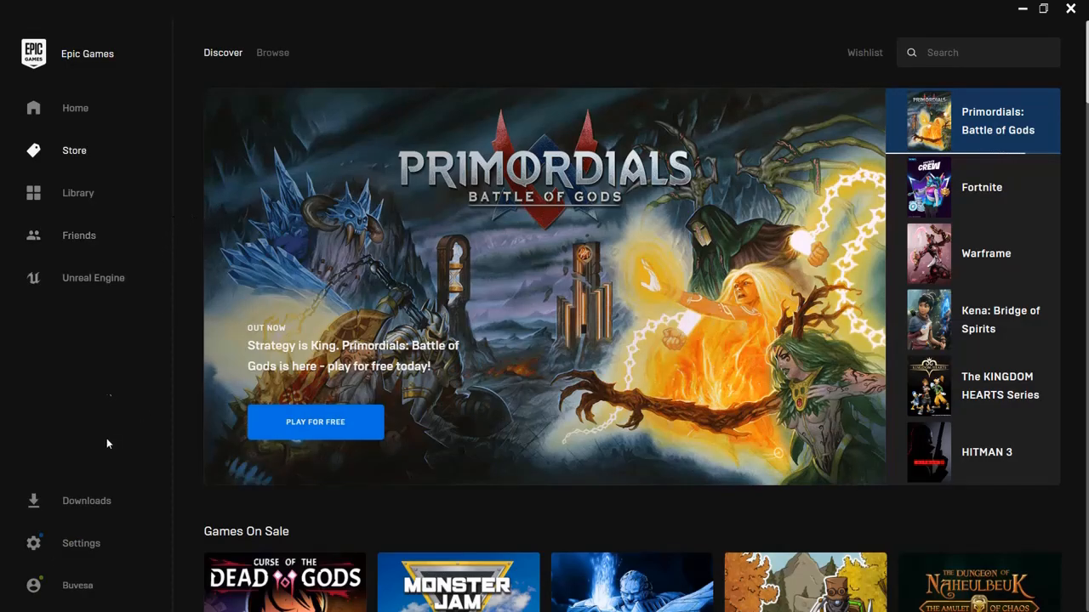
Step: Go to the launcher's Unreal Engine section and start installing an engine version
click(75, 113)
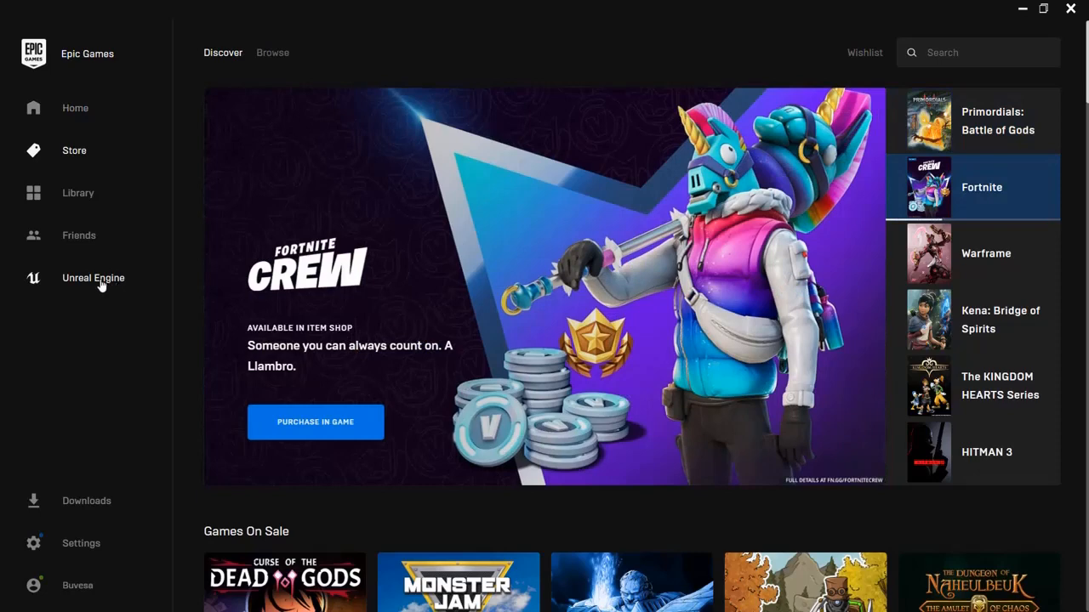
click(100, 283)
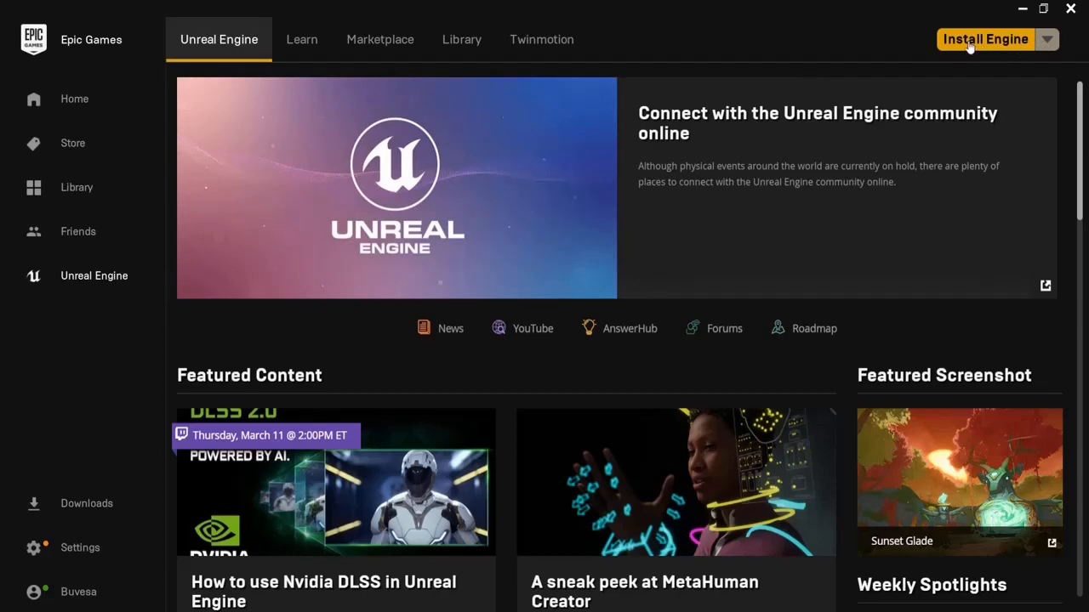
drag(1080, 134, 1076, 100)
click(975, 44)
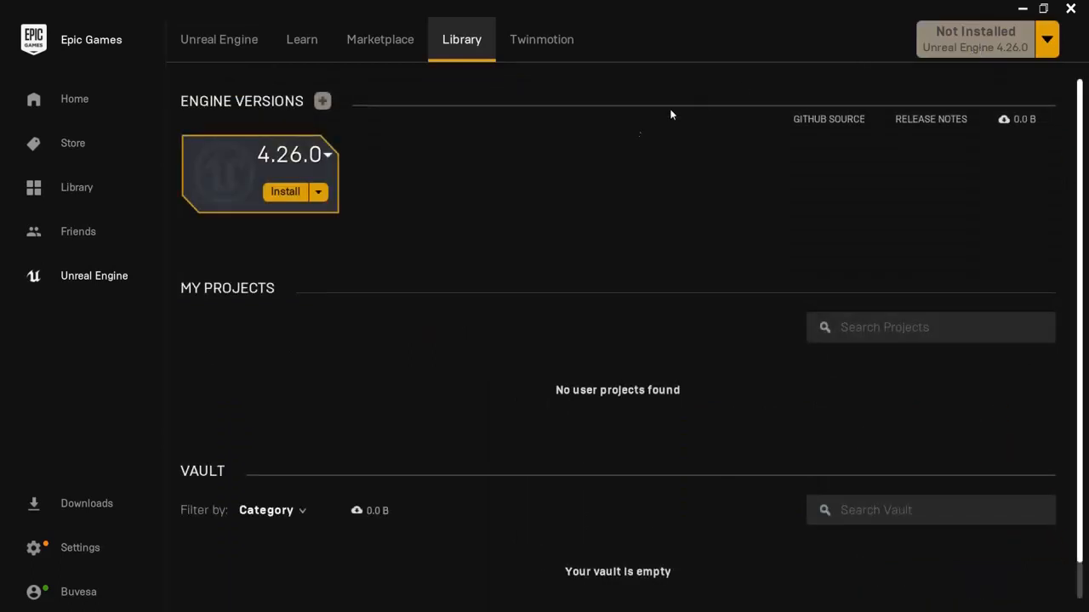
Step: Accept the End User License Agreement and install Unreal Engine 4.26.1 in the E:\Epic Games folder with a shortcut
click(318, 193)
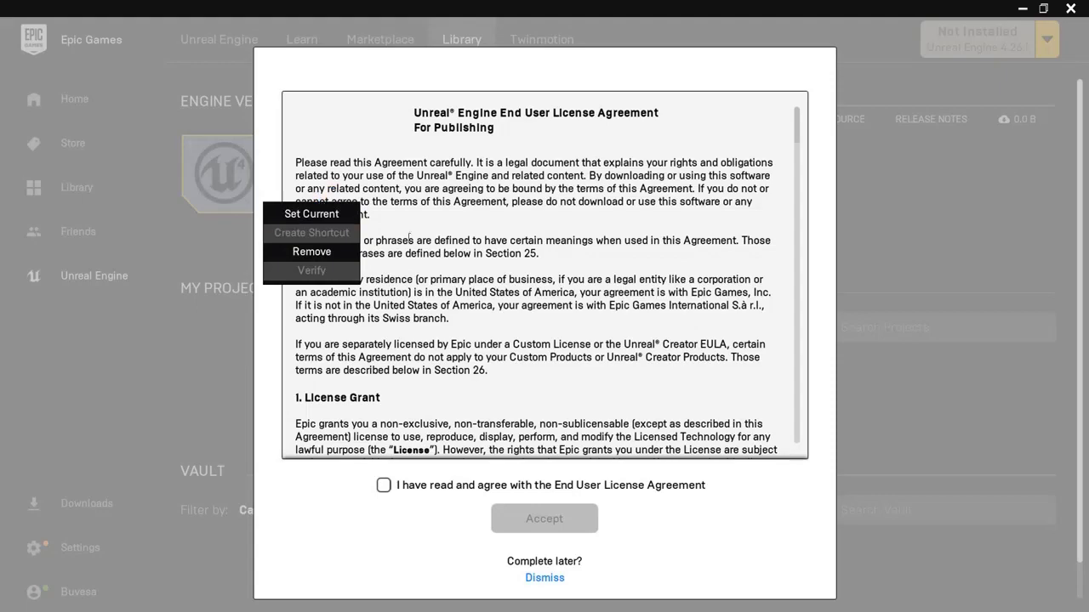
click(620, 305)
click(521, 484)
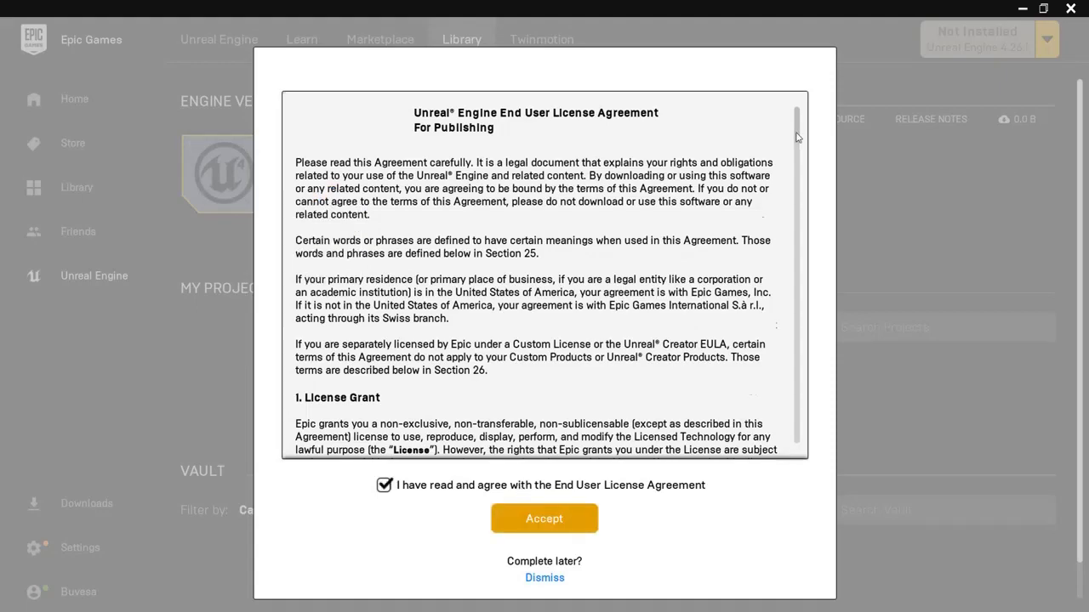
drag(799, 138, 798, 483)
click(541, 515)
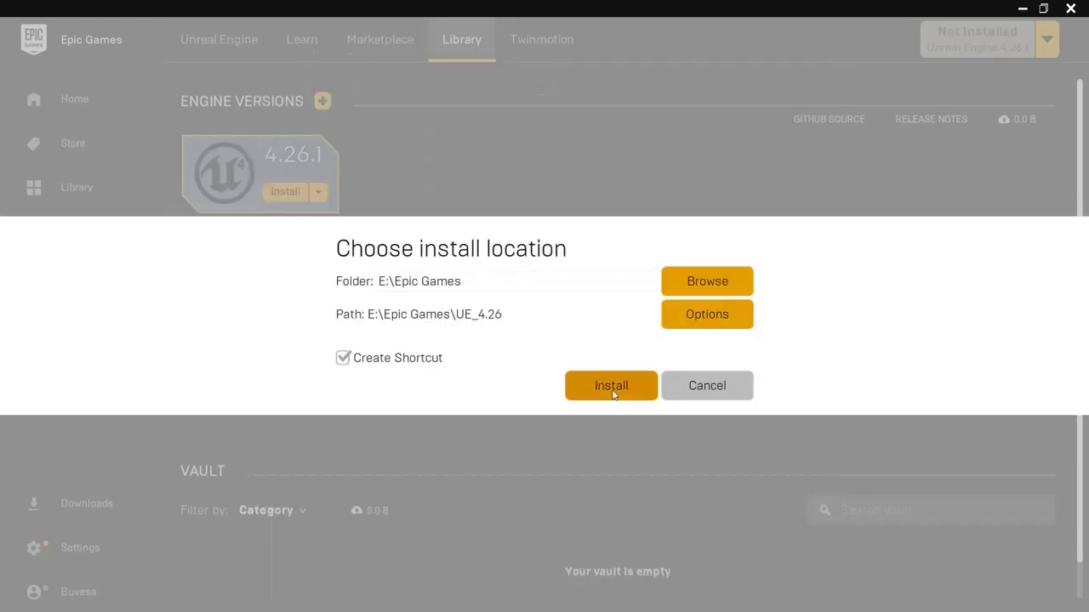
click(611, 387)
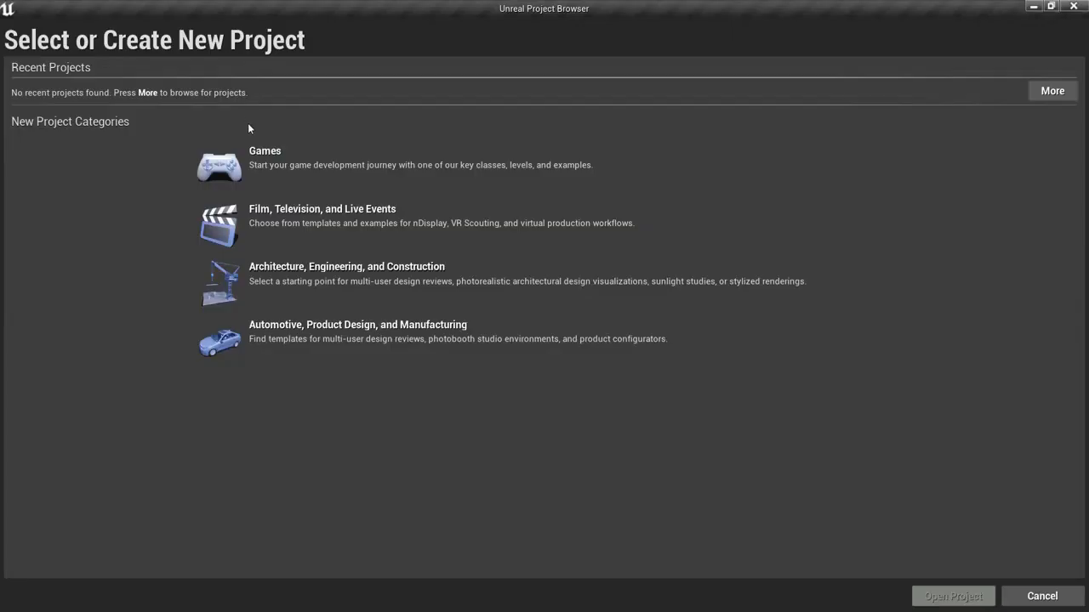
Step: Preview several Games project templates, choose First Person for the new project and continue to the project settings
click(253, 160)
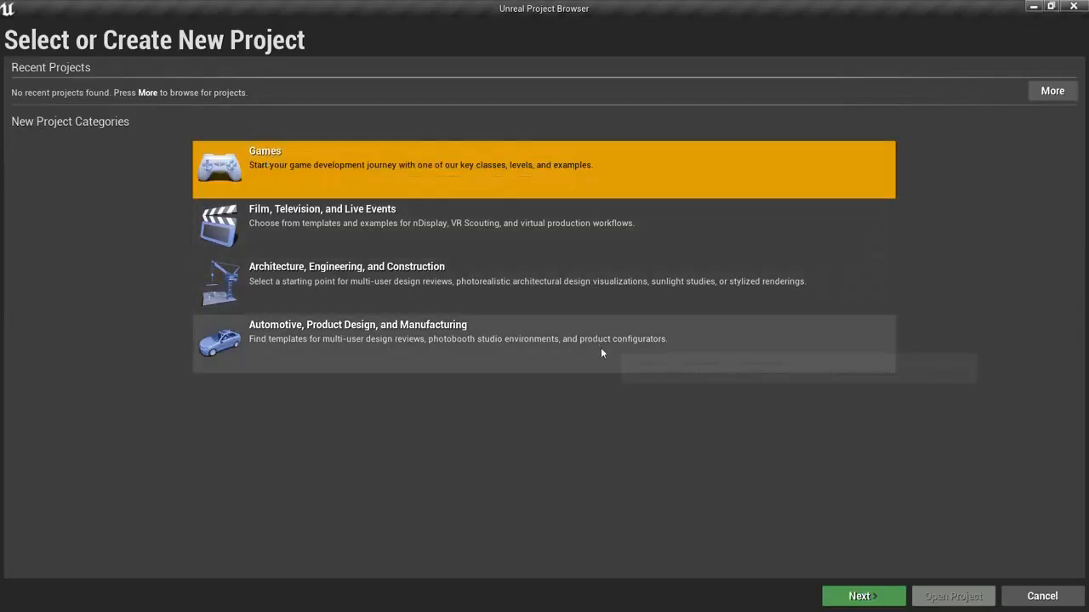
click(838, 596)
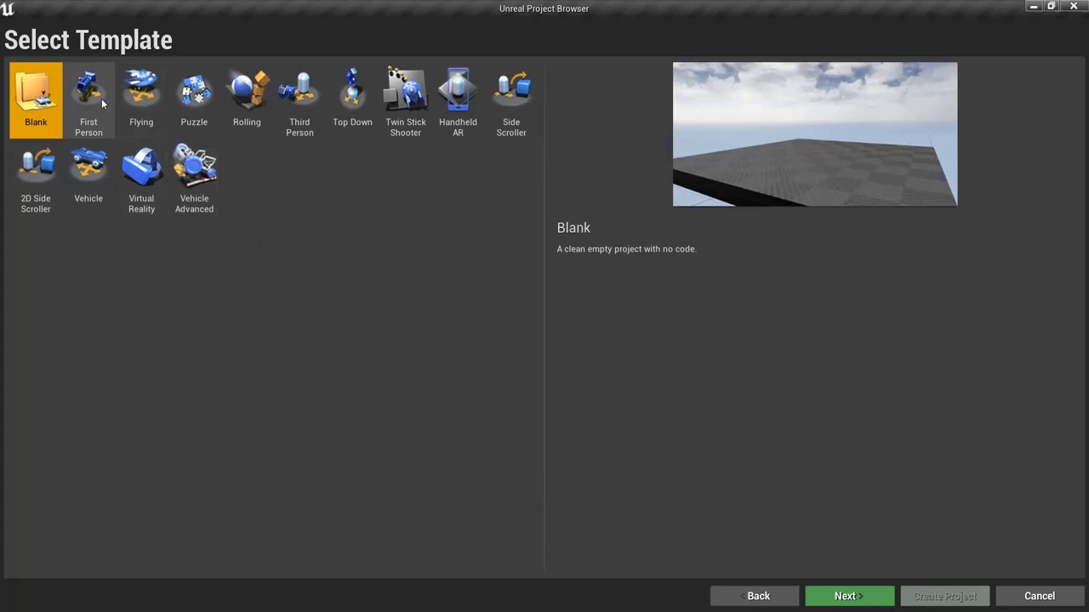
click(134, 102)
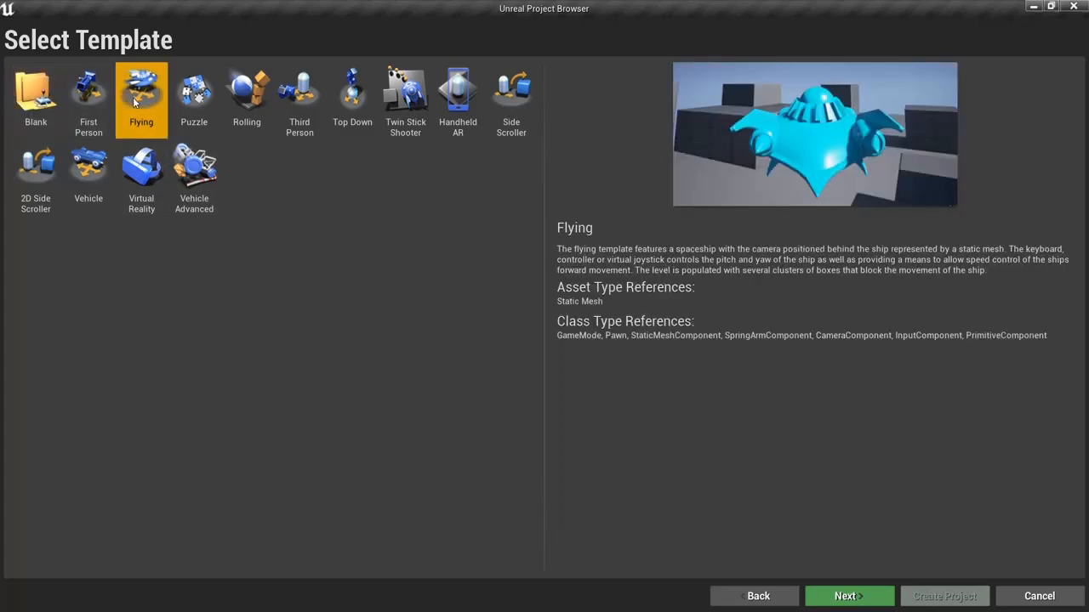
click(343, 102)
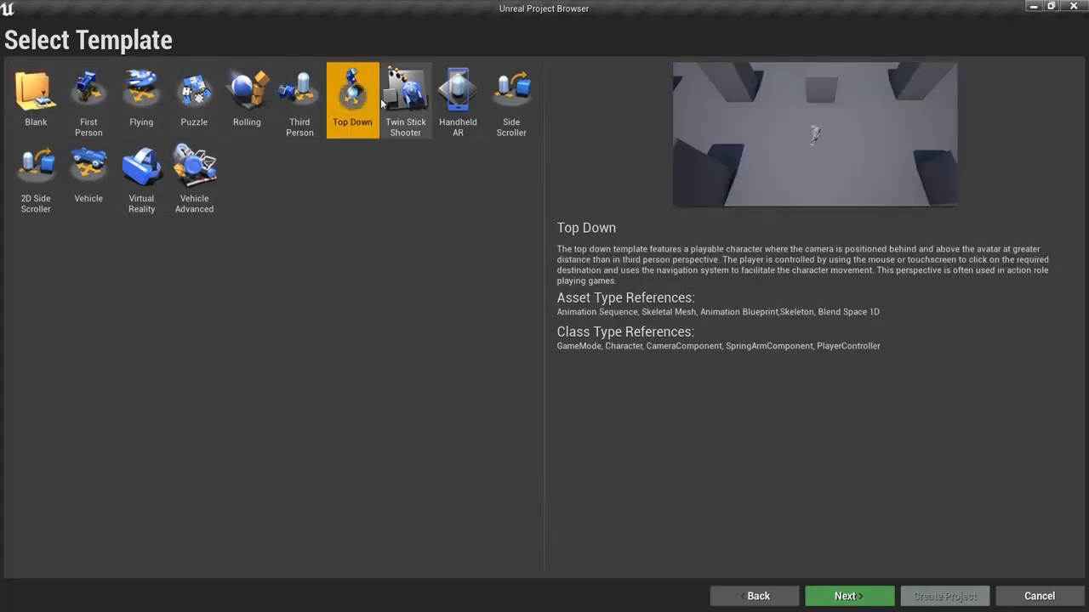
click(460, 98)
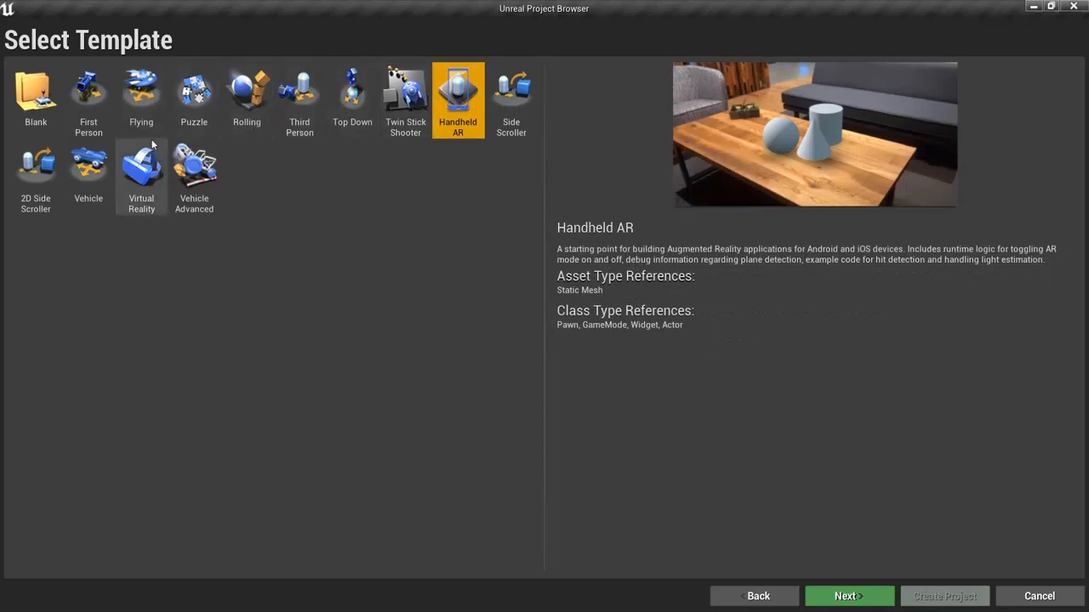
click(40, 163)
click(141, 170)
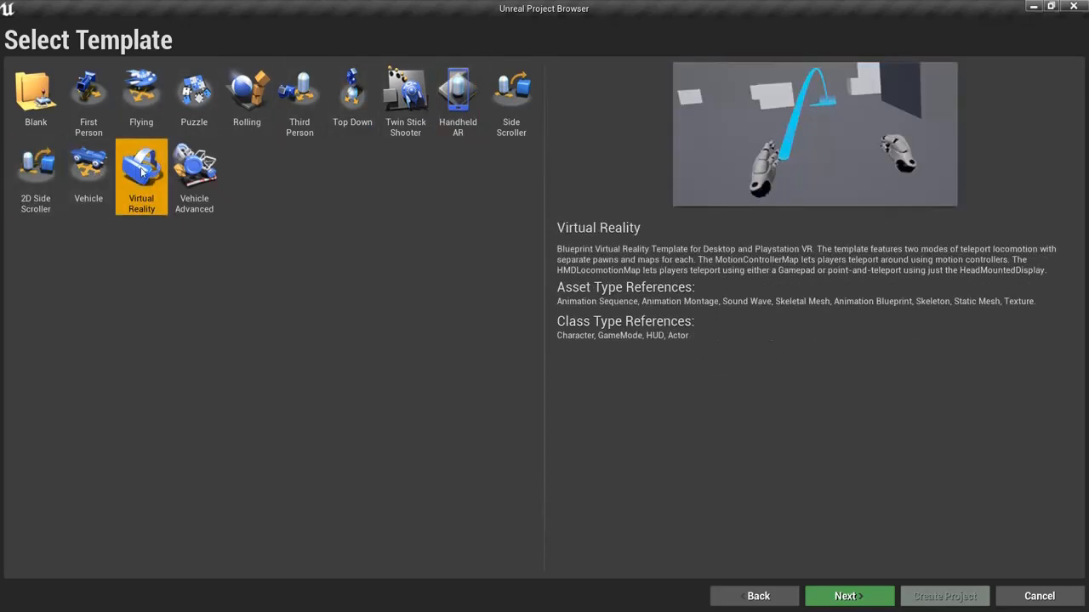
click(196, 177)
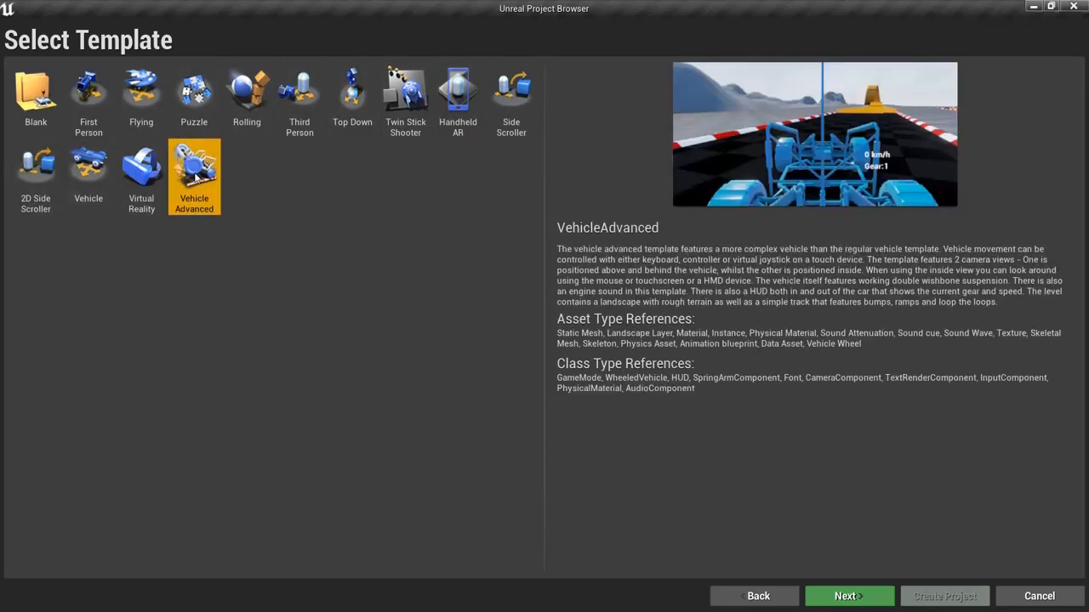
click(101, 101)
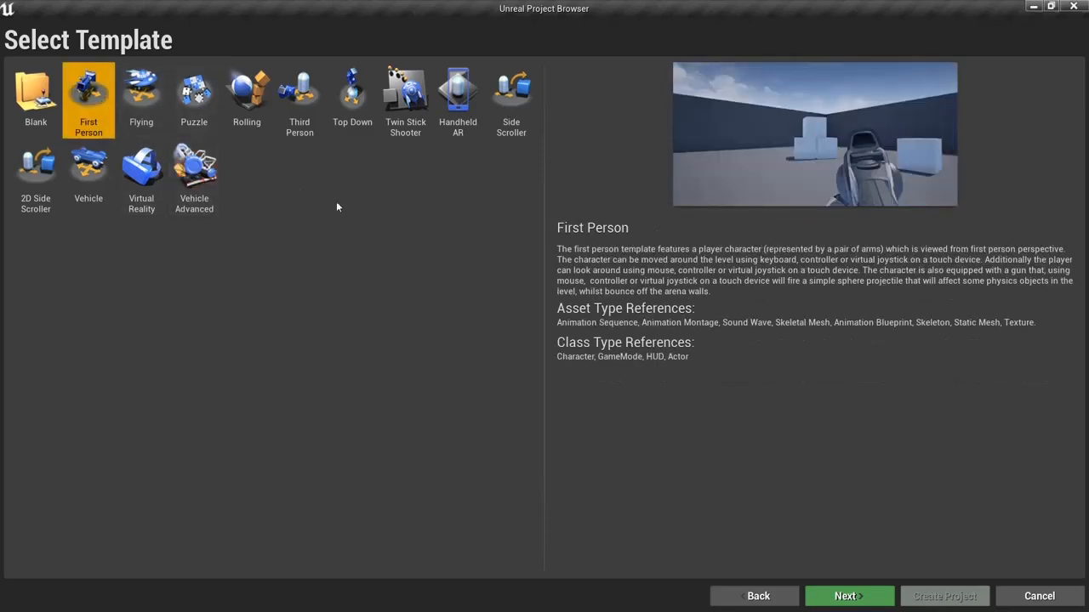
click(852, 591)
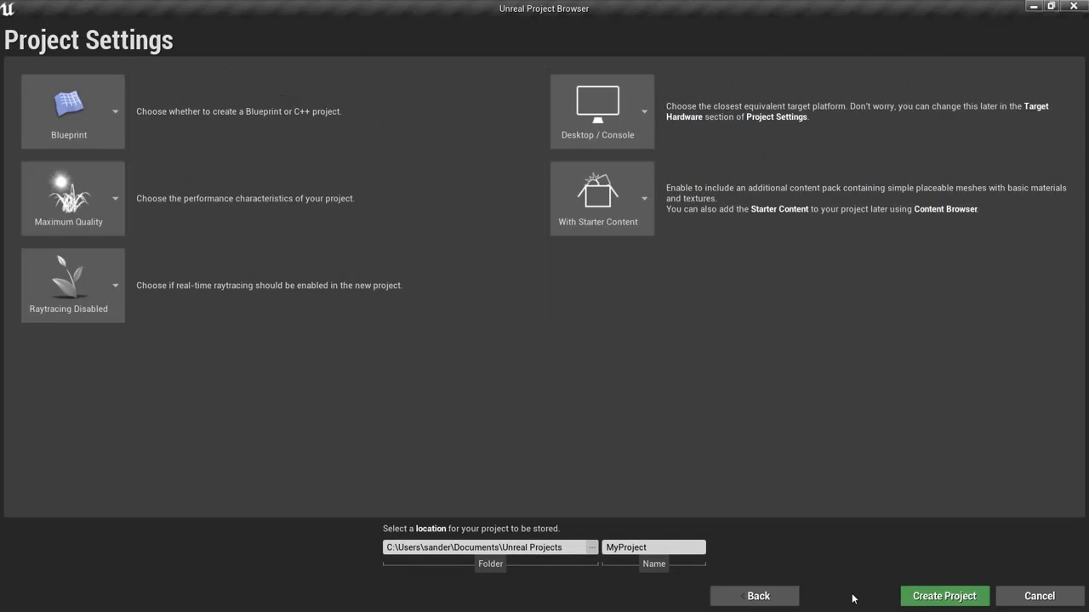
Step: Configure the project as Blueprint, Maximum Quality, Raytracing Disabled, Desktop / Console and With Starter Content, and create it with the name JackOfTriggers
click(101, 123)
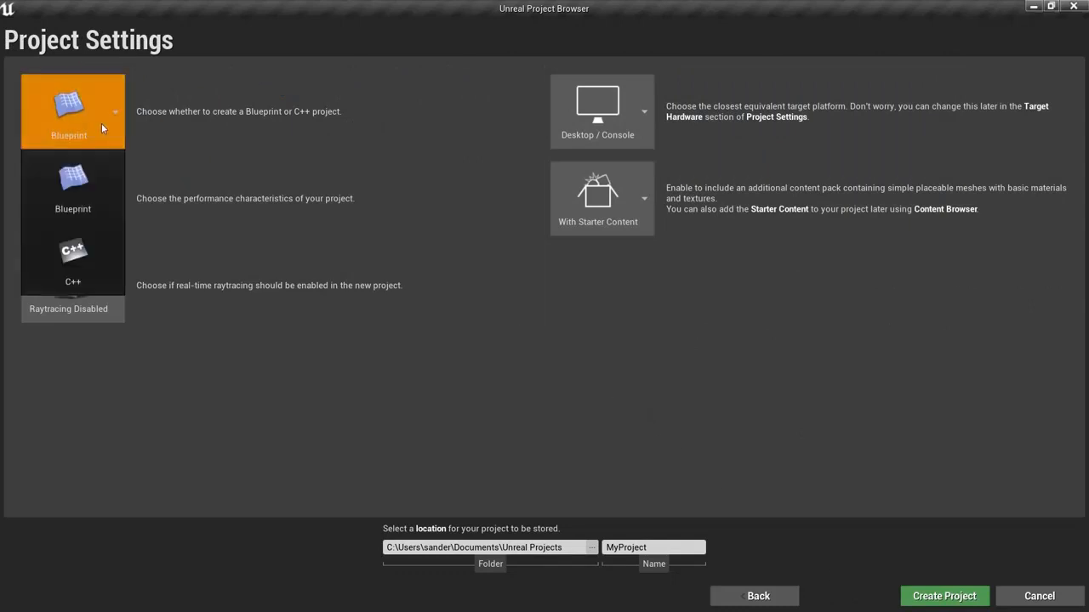
click(89, 188)
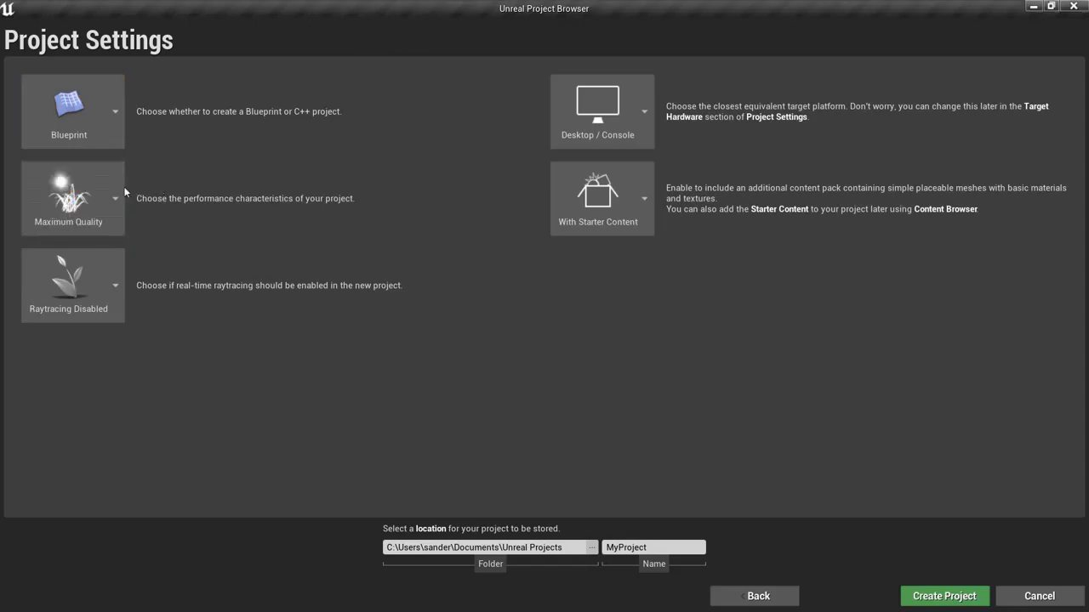
click(117, 188)
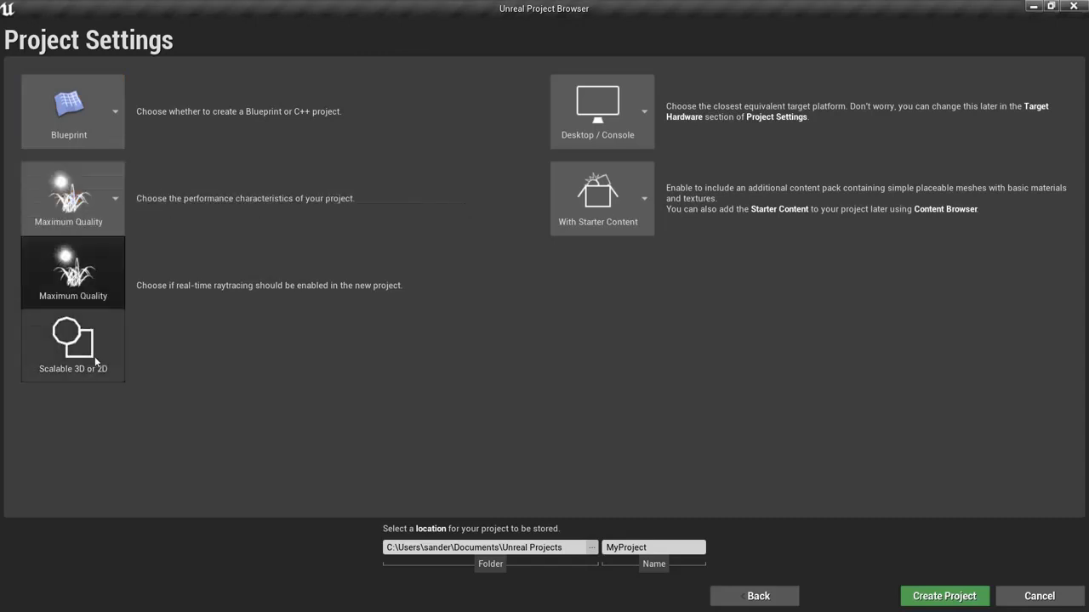
click(73, 273)
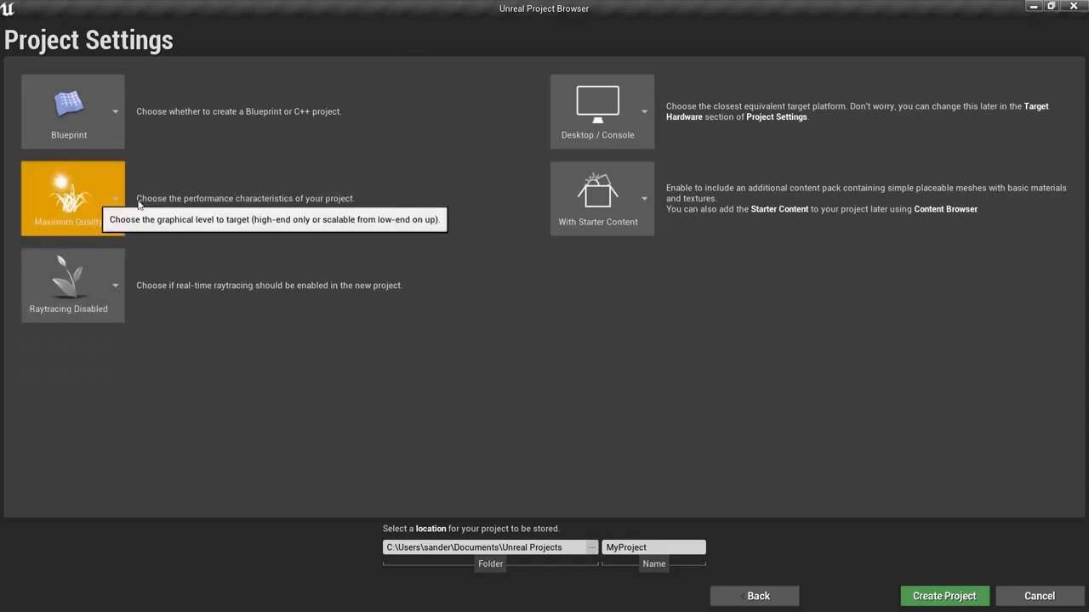
click(112, 278)
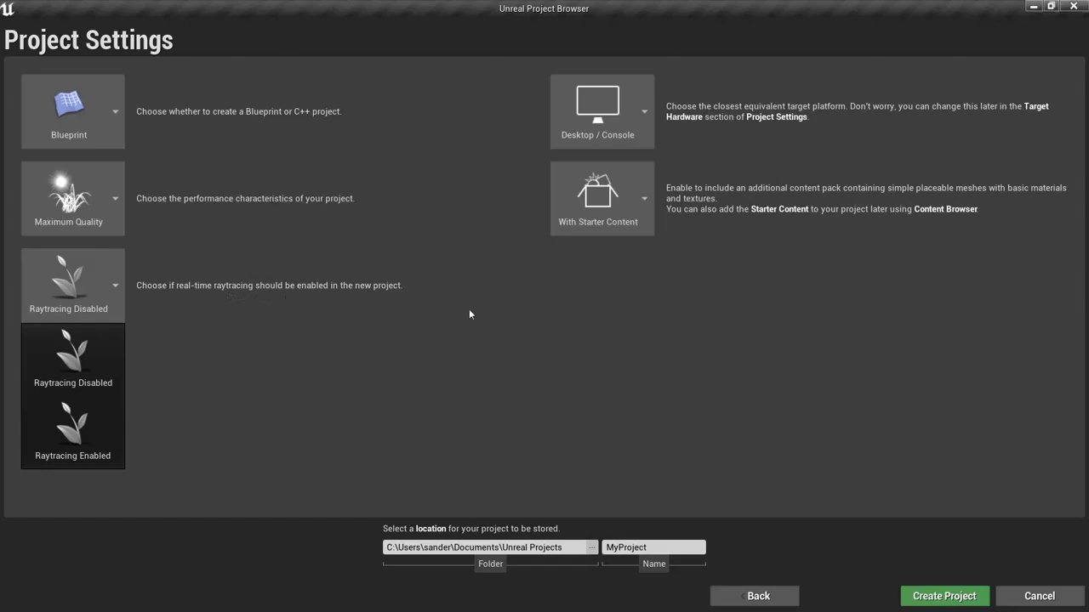
click(572, 329)
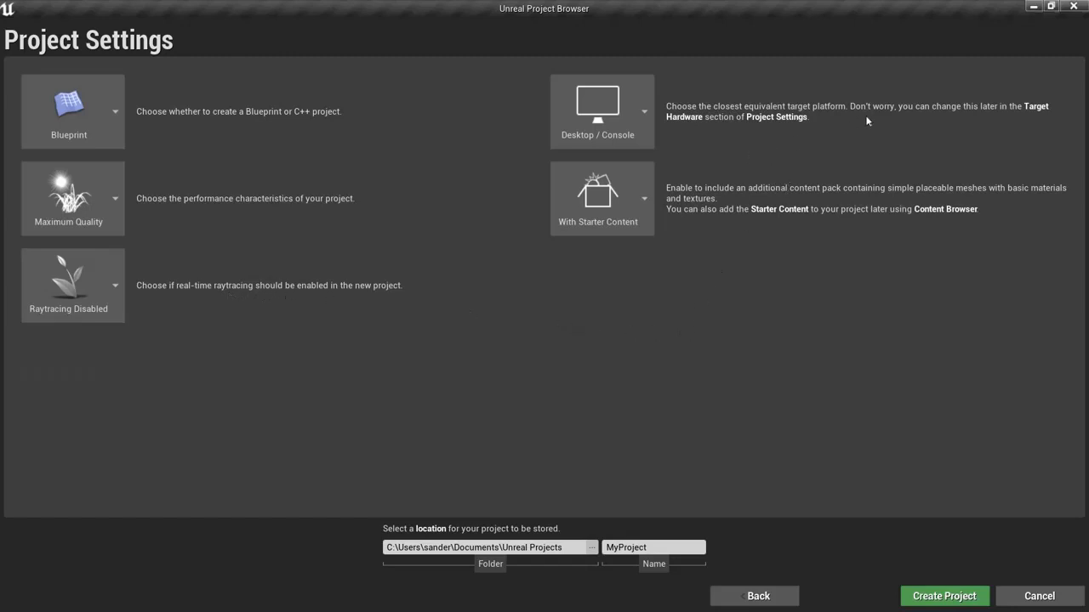
click(628, 217)
click(872, 364)
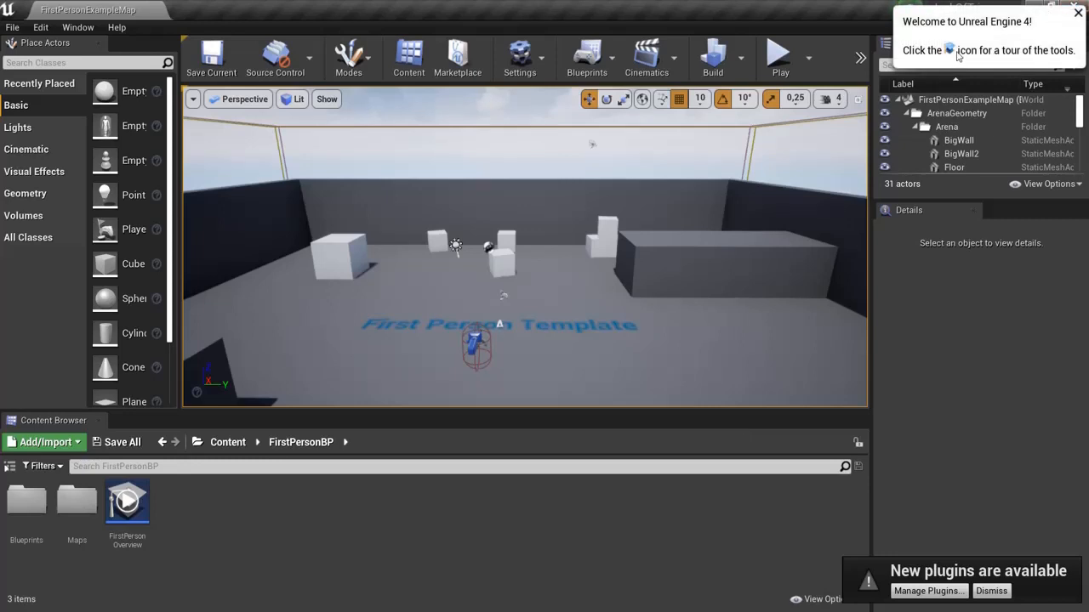
Step: Dismiss the Unreal Engine 4 welcome message and open the FirstPerson Overview tutorial from the FirstPersonBP folder
click(1079, 15)
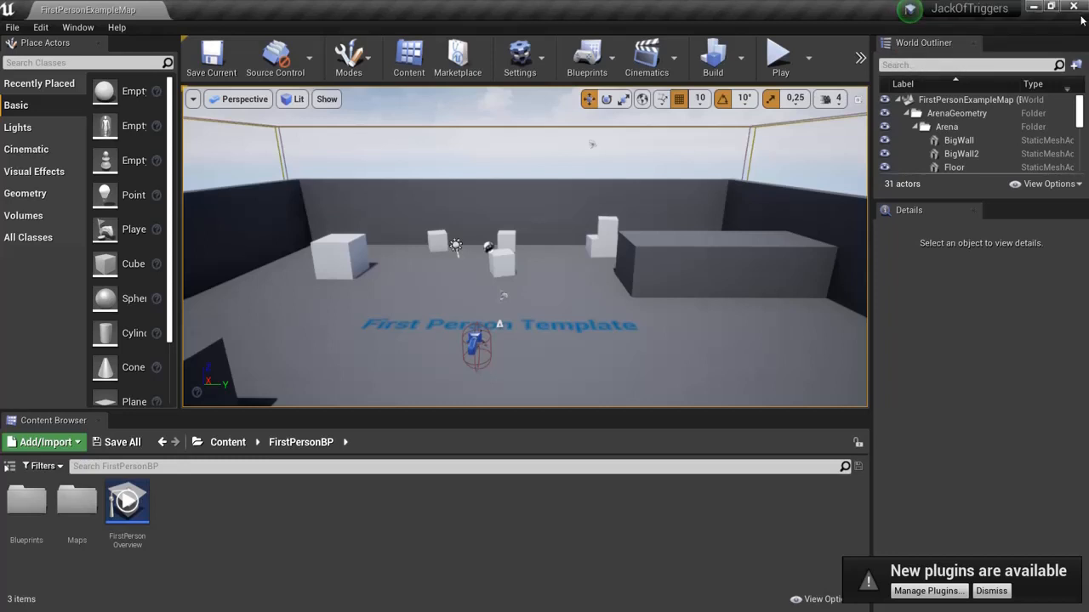
double_click(141, 510)
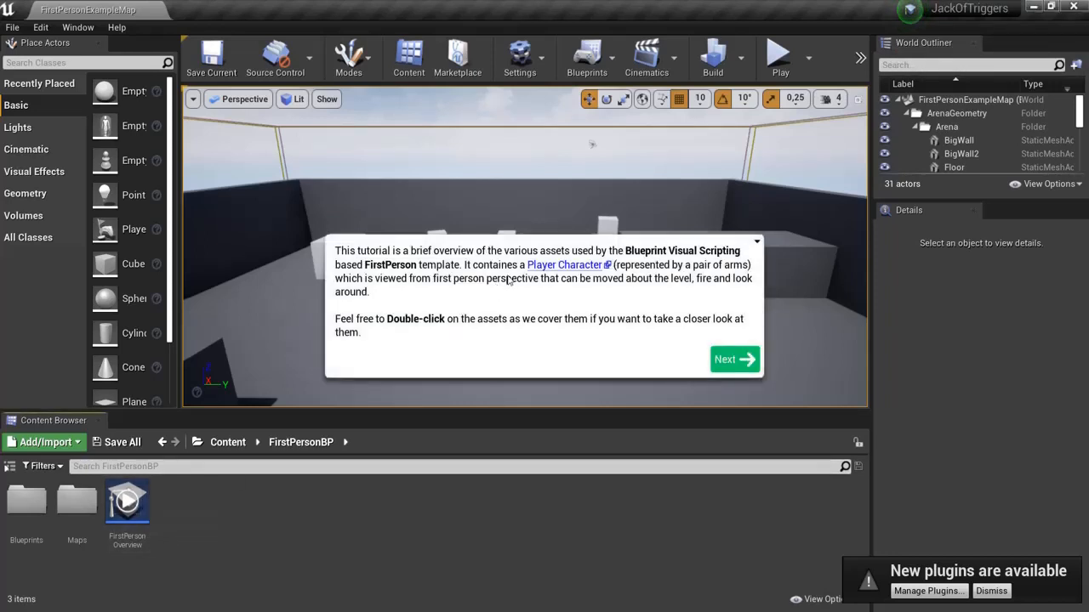